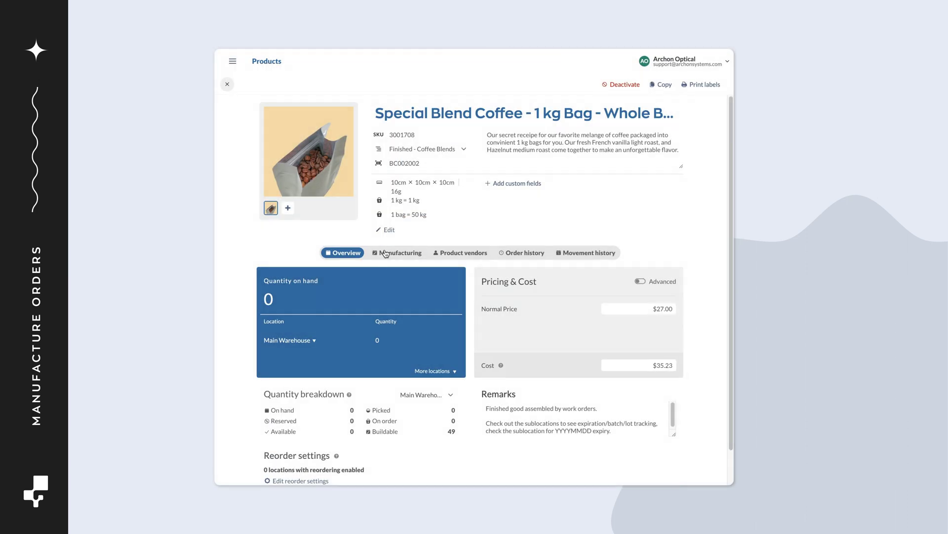
# - Review the Special Blend Coffee 1 kg bag's manufacturing components on its Manufacturing tab
pyautogui.click(398, 252)
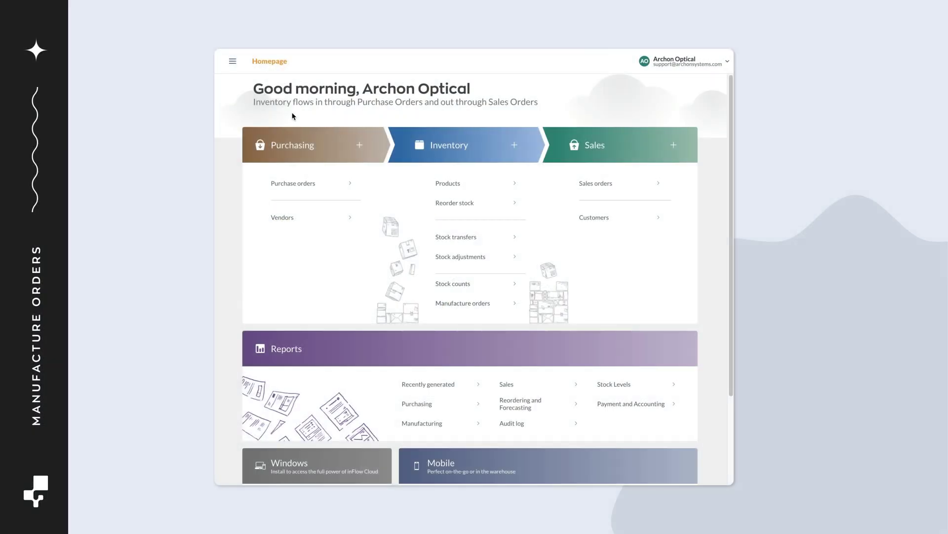
# - Create manufacture order MO-000003 for Special Blend Coffee - 1 kg Bag - Whole Beans at Main Warehouse
pyautogui.click(233, 61)
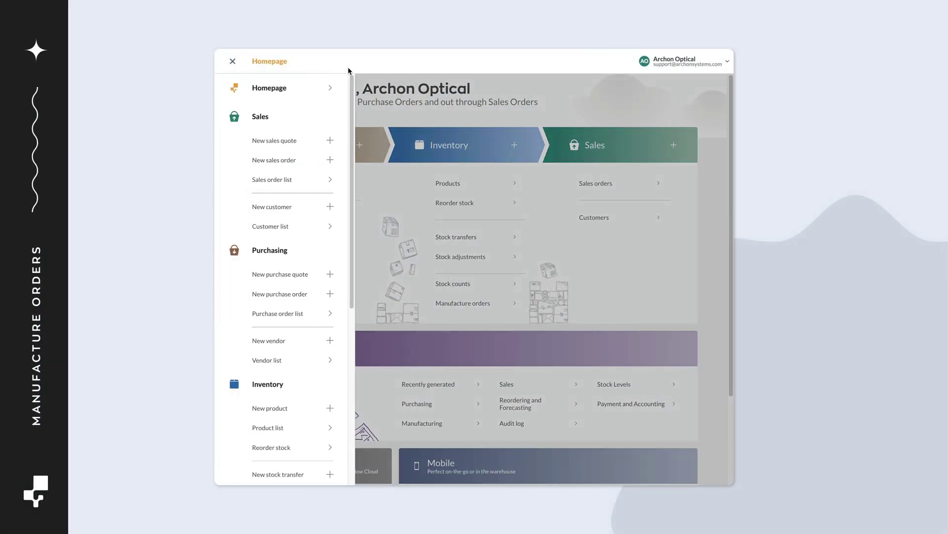
pyautogui.moveTo(350, 70); pyautogui.dragTo(352, 238)
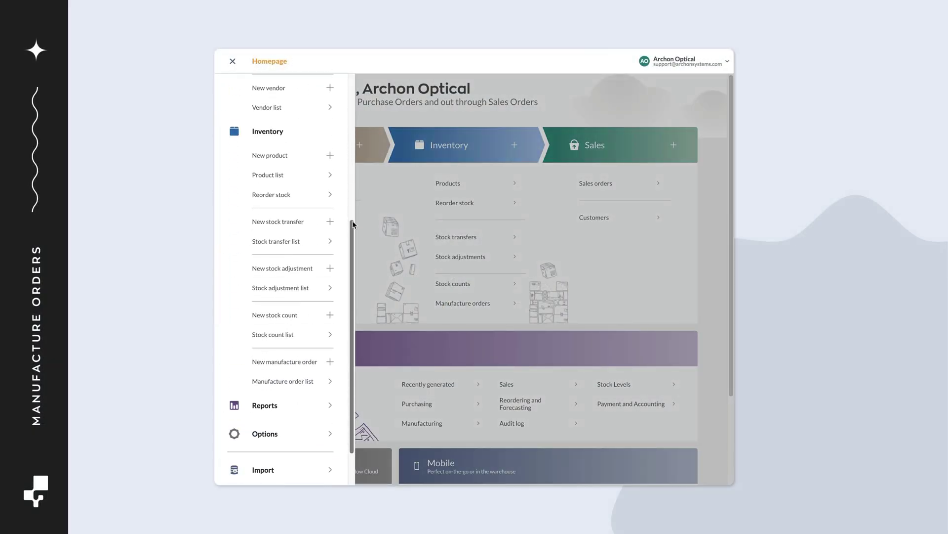
pyautogui.click(317, 360)
pyautogui.scroll(-5, 474, 267)
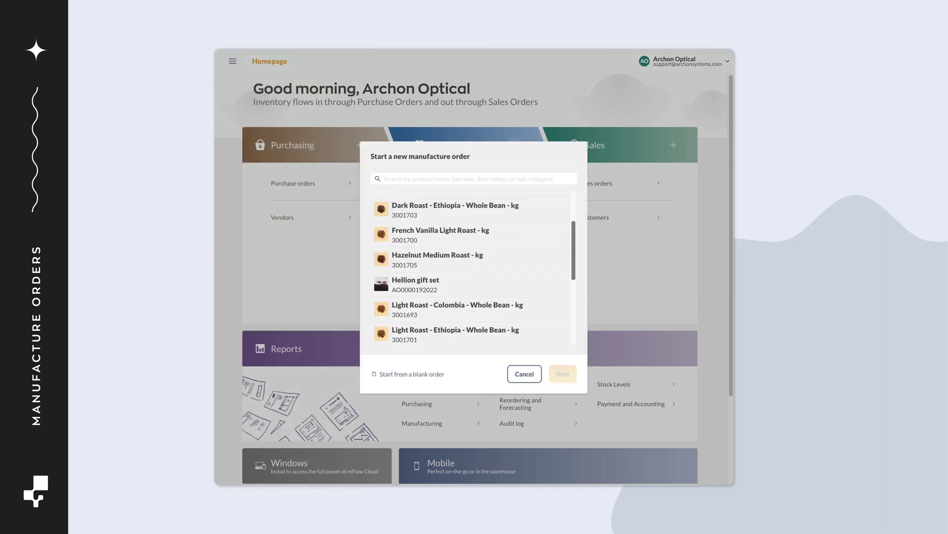
pyautogui.scroll(-5, 474, 266)
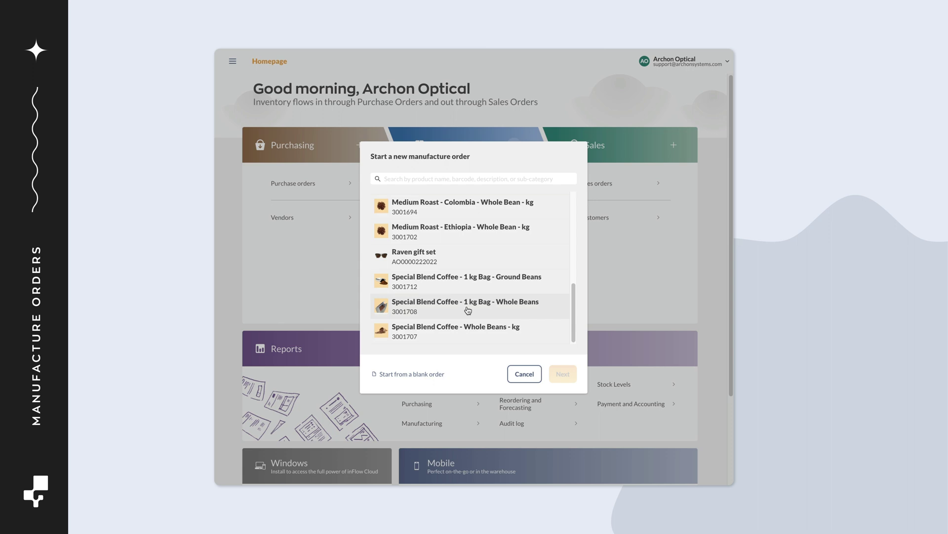
pyautogui.click(468, 310)
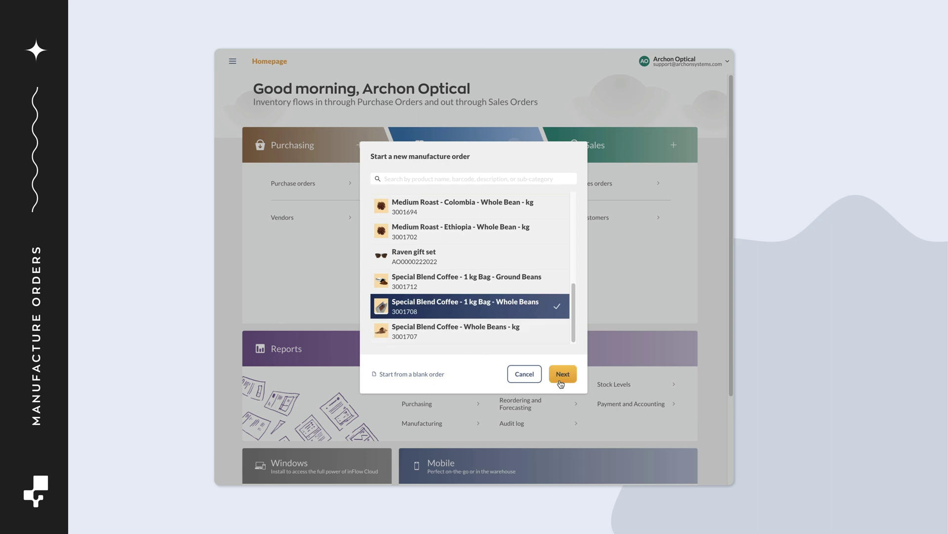
pyautogui.click(562, 374)
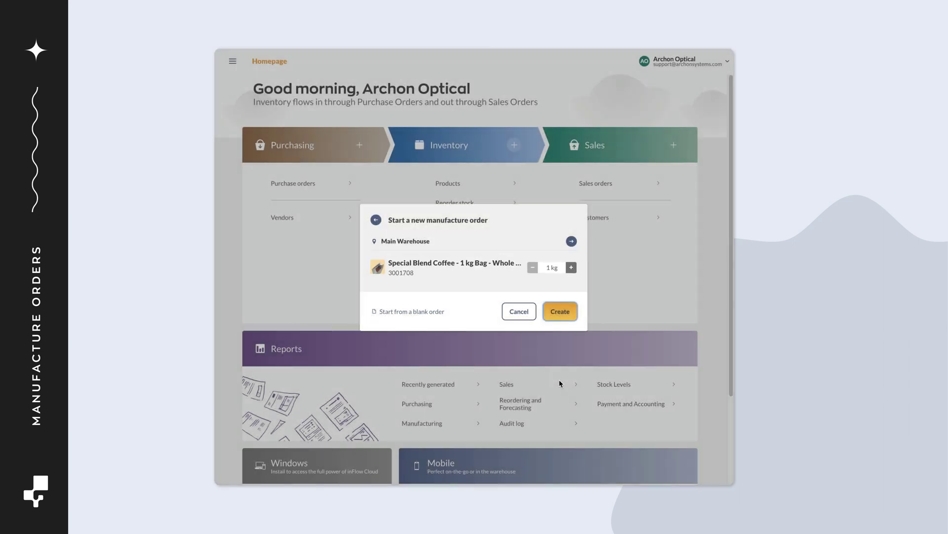
pyautogui.click(560, 312)
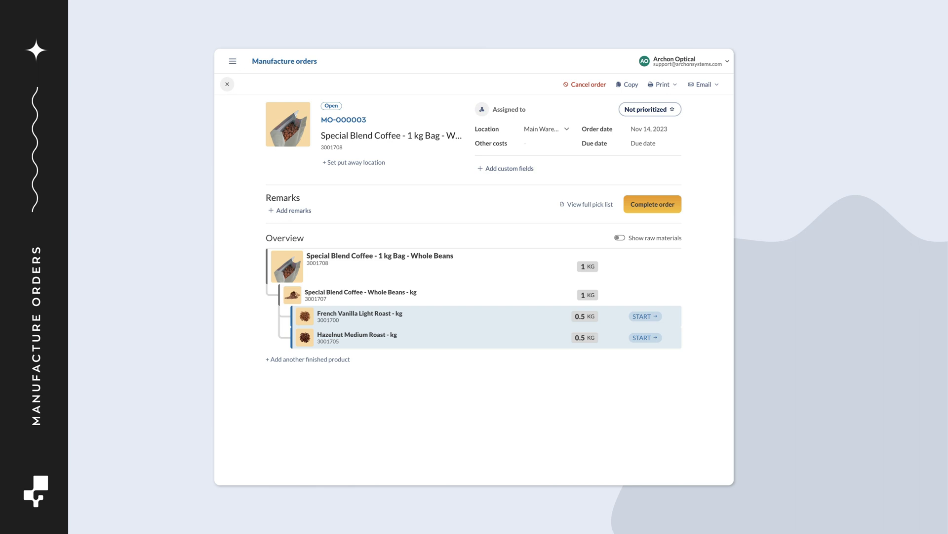
# - Turn on Show raw materials in the order's Overview section
pyautogui.click(619, 239)
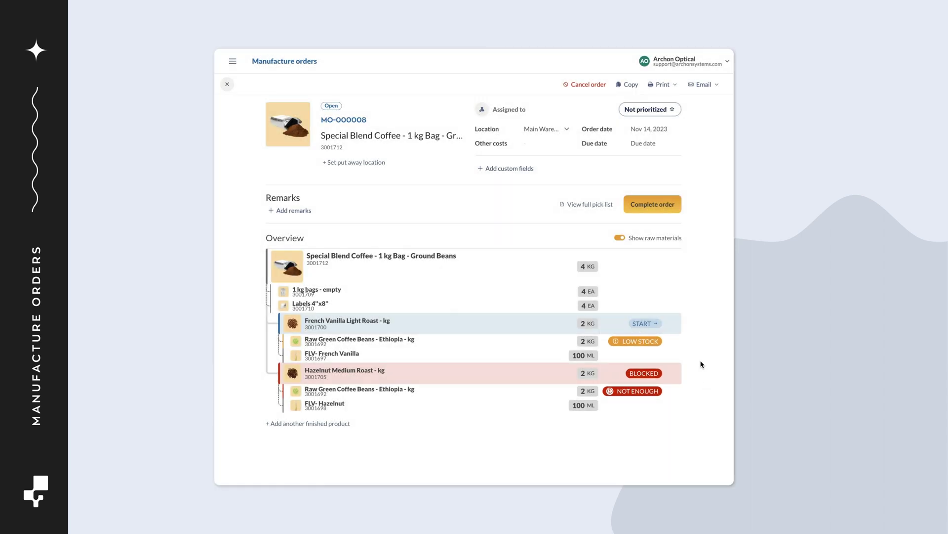
# - Reorder the low-stock green coffee beans from a vendor, creating purchase order PO-000027
pyautogui.click(658, 343)
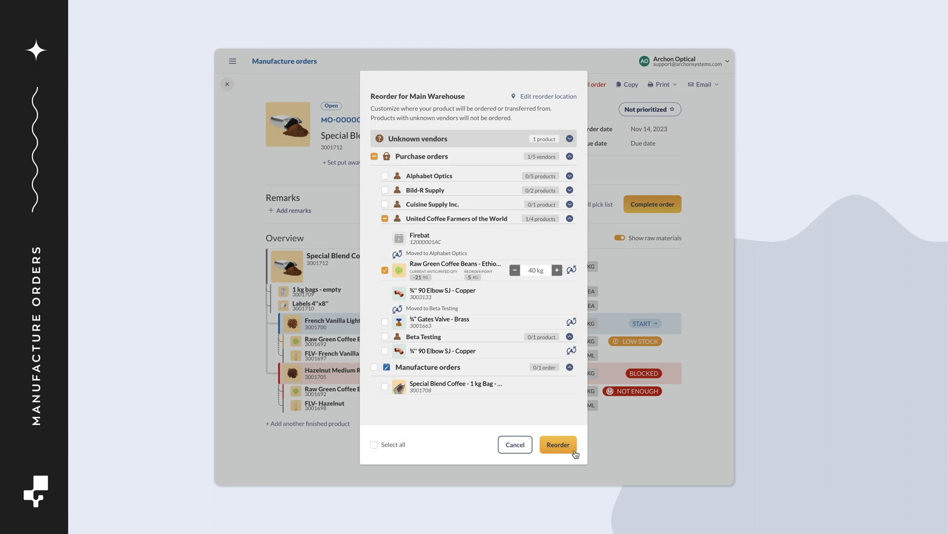
pyautogui.click(573, 451)
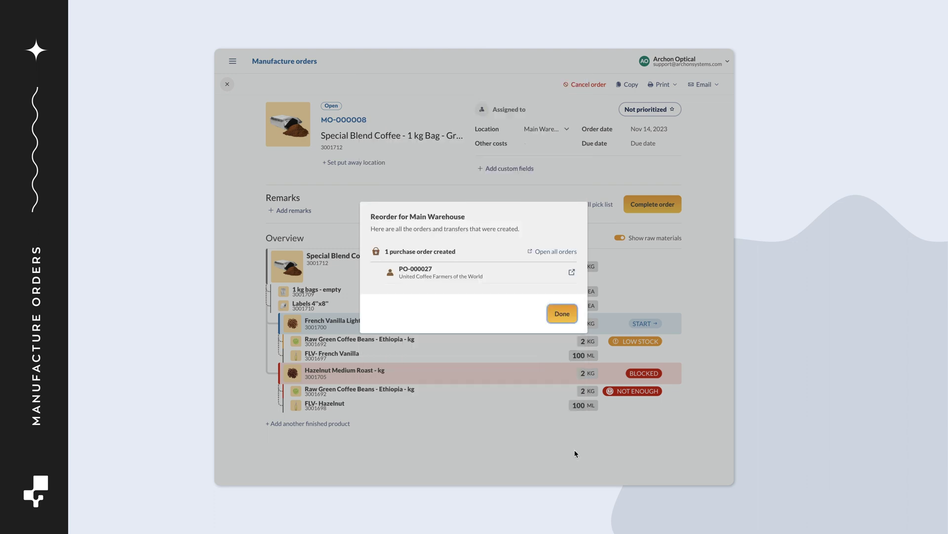
pyautogui.press('Return')
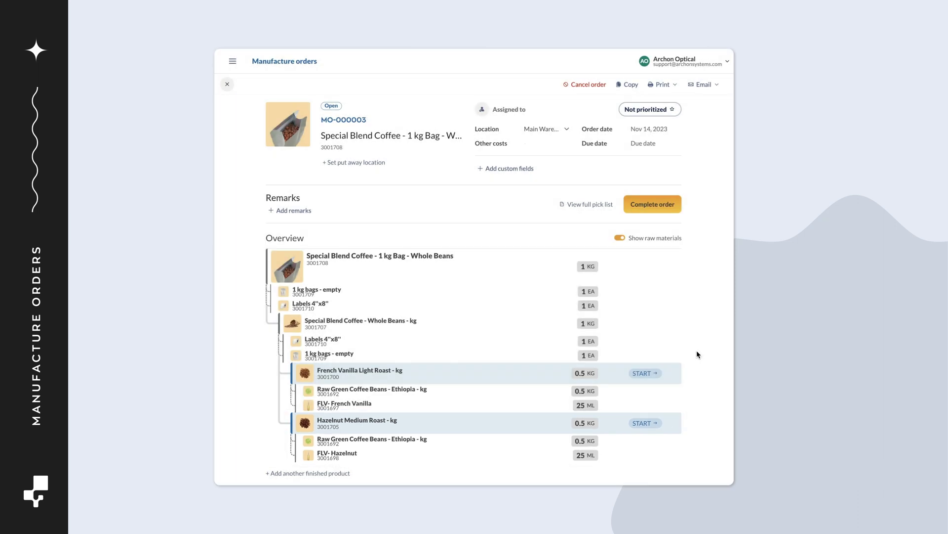
# - Start the Hazelnut Medium Roast, pick all its raw materials, and begin assembling it
pyautogui.click(644, 423)
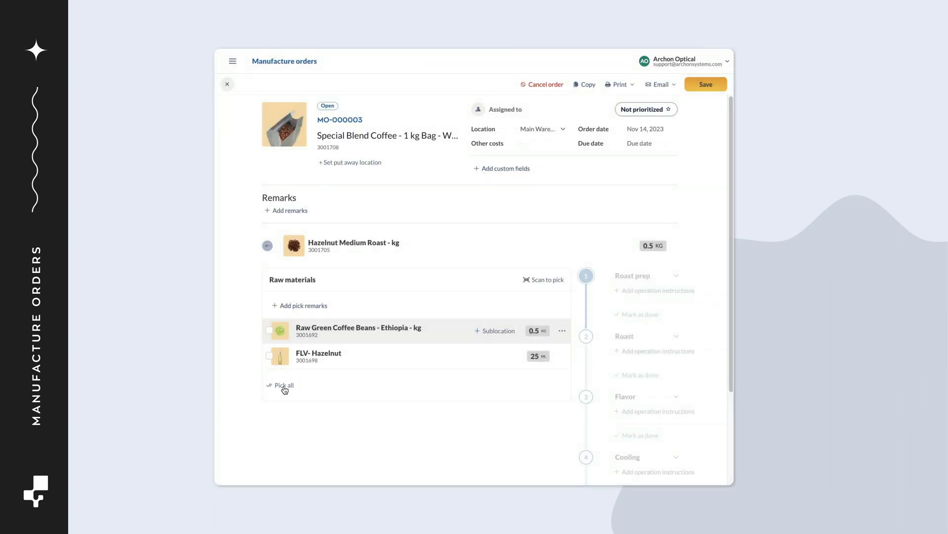
pyautogui.click(286, 387)
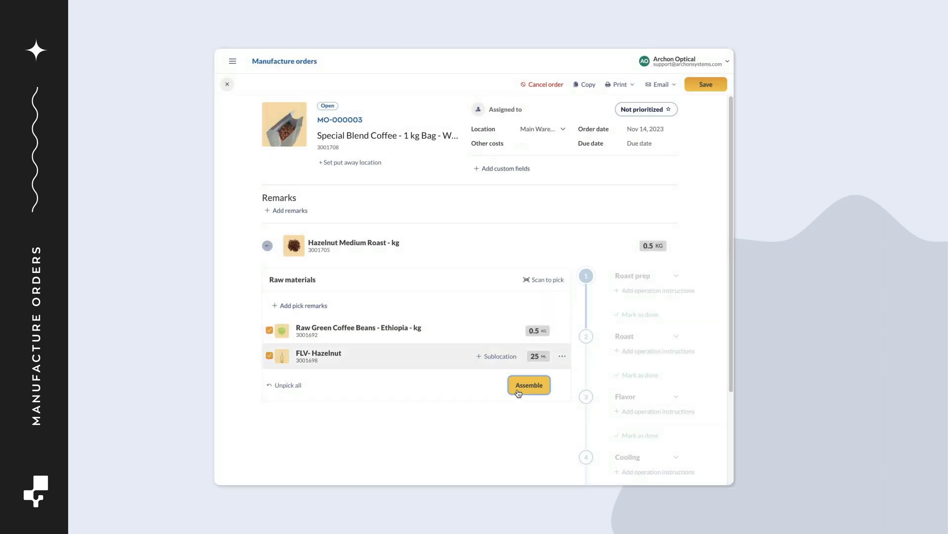
pyautogui.click(514, 384)
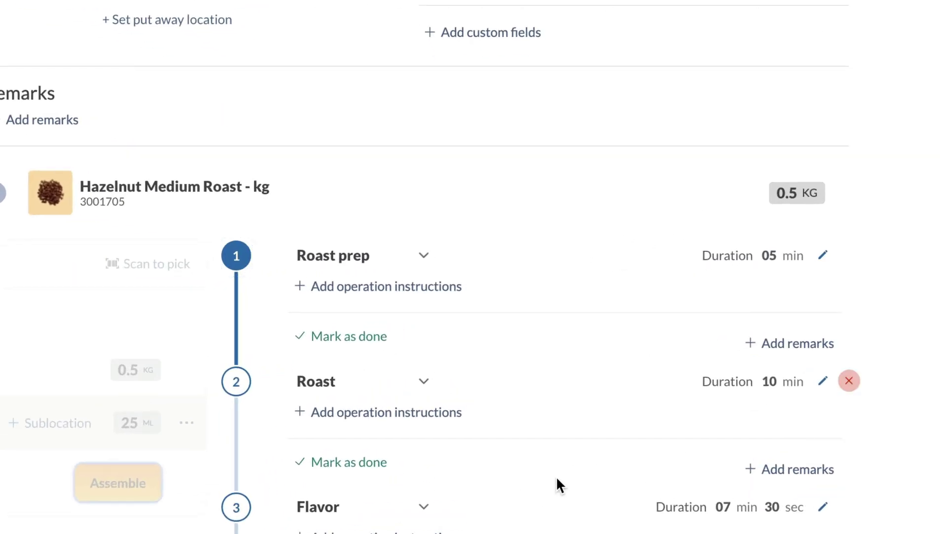
# - Set the Roast prep operation's duration to 07 minutes
pyautogui.click(770, 257)
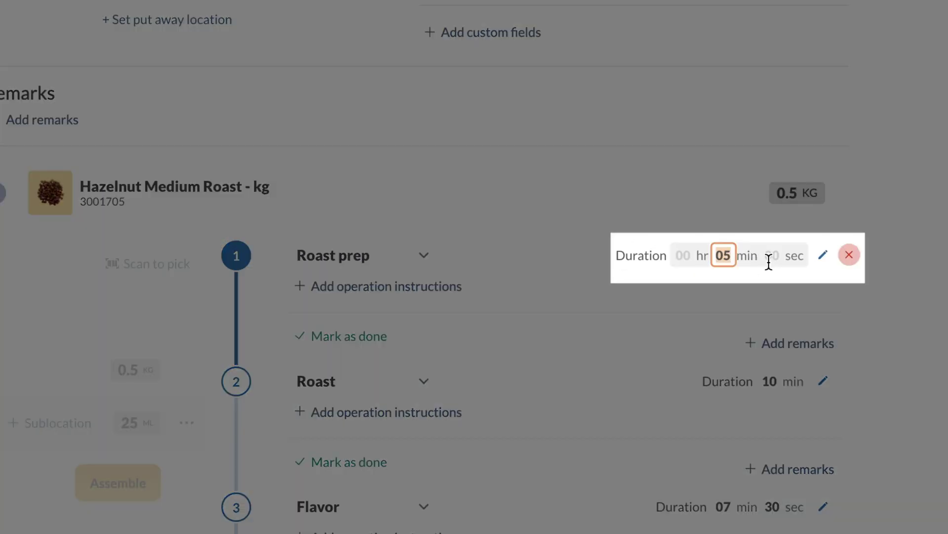
pyautogui.write('07')
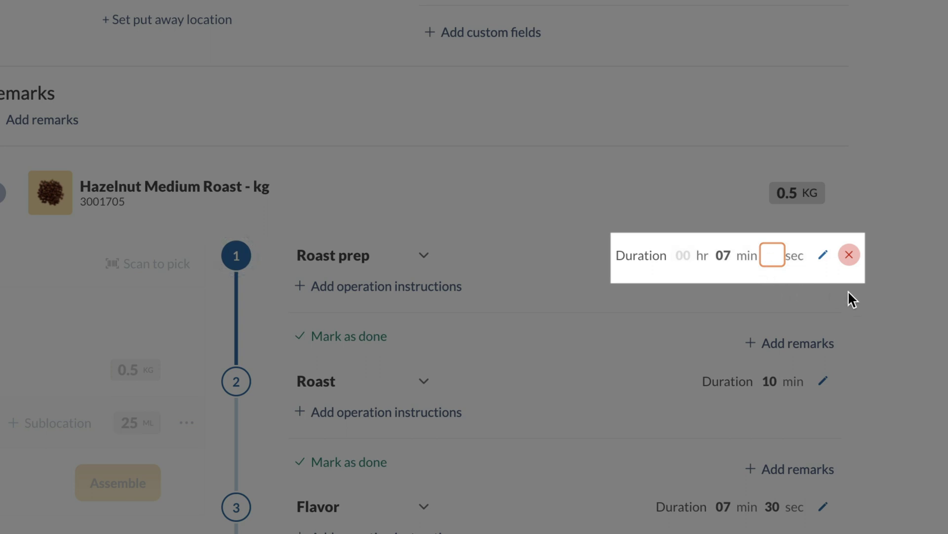
pyautogui.press('Return')
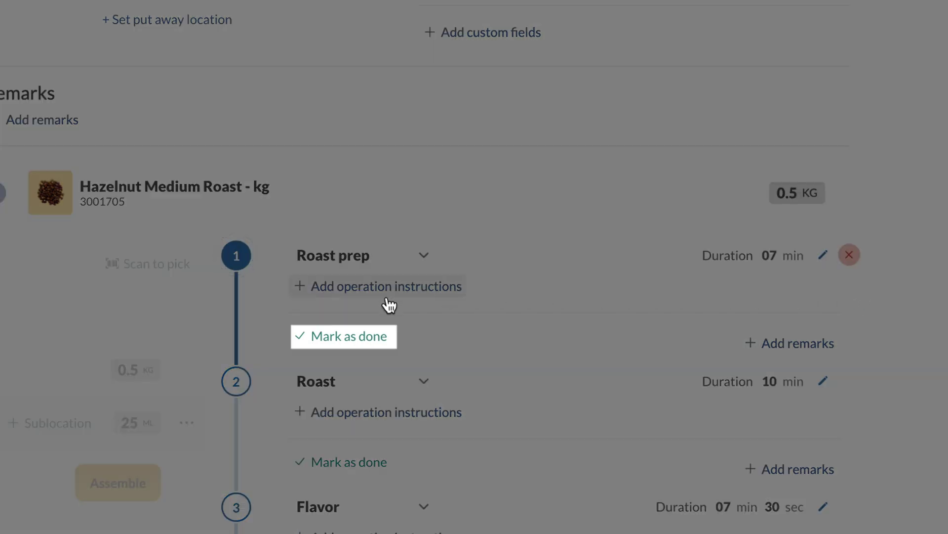
# - Mark Roast prep, Roast and all remaining Hazelnut operations done, then return to the overview
pyautogui.click(346, 337)
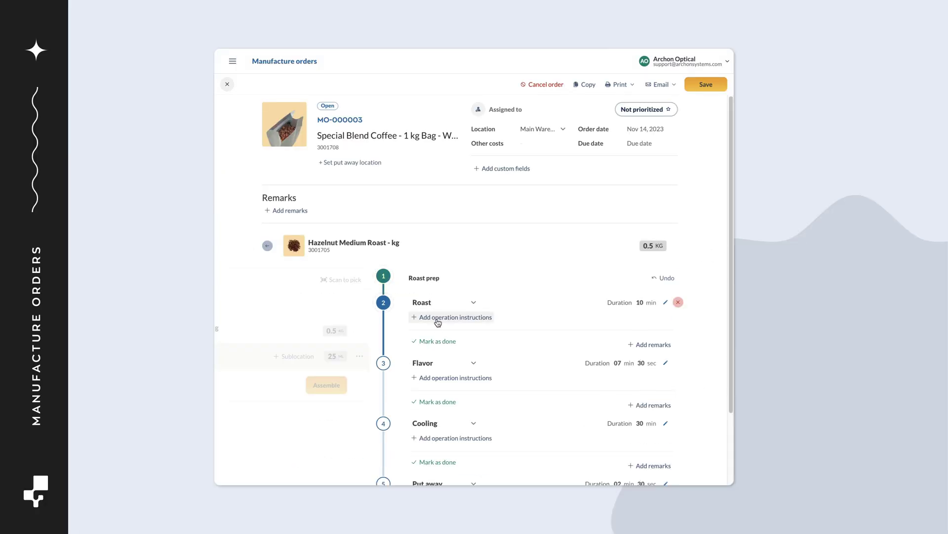
pyautogui.click(441, 341)
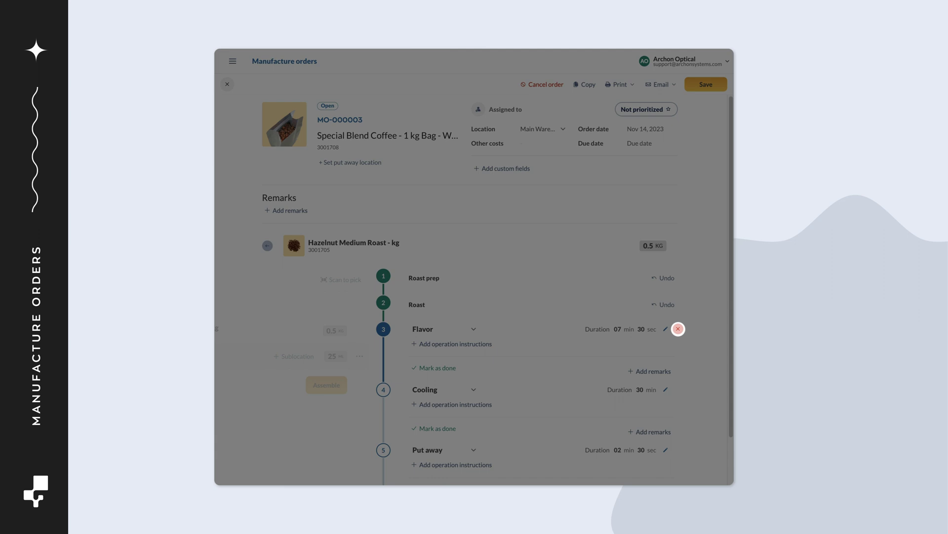
pyautogui.scroll(-1, 474, 286)
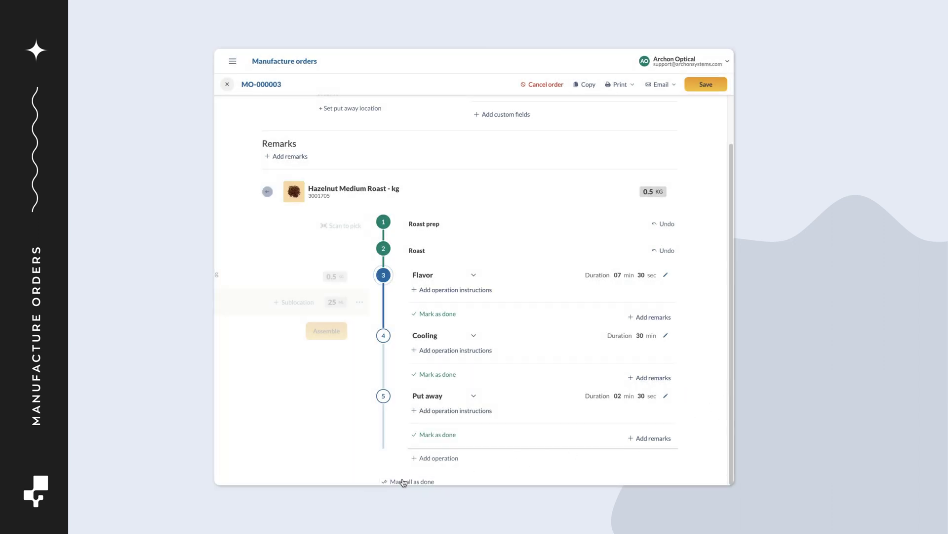
pyautogui.click(404, 481)
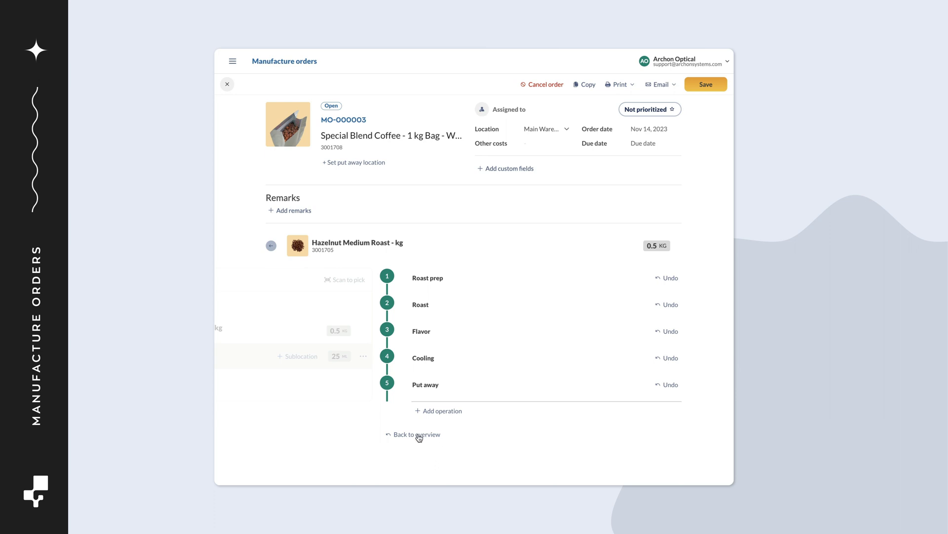
pyautogui.click(419, 437)
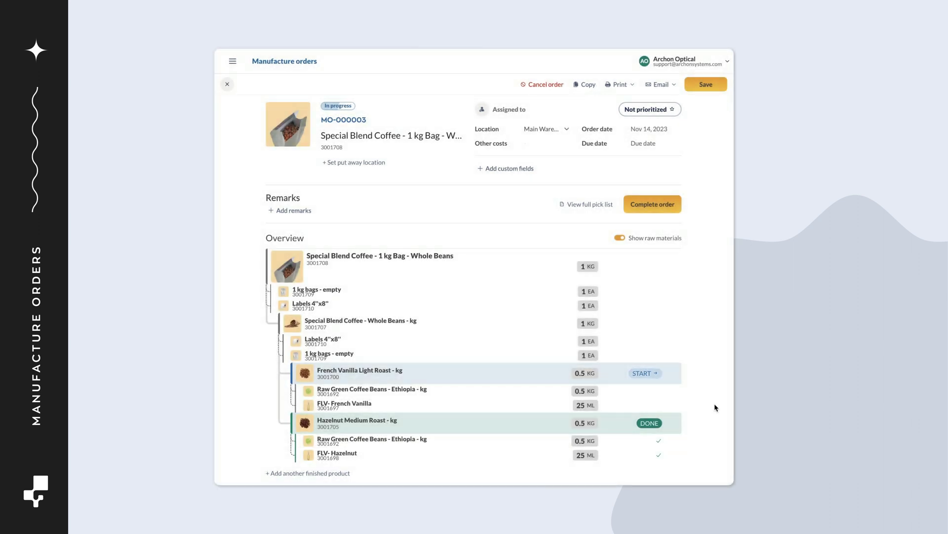
# - Start the French Vanilla Light Roast, pick all its materials, and assemble it
pyautogui.click(641, 373)
pyautogui.click(285, 385)
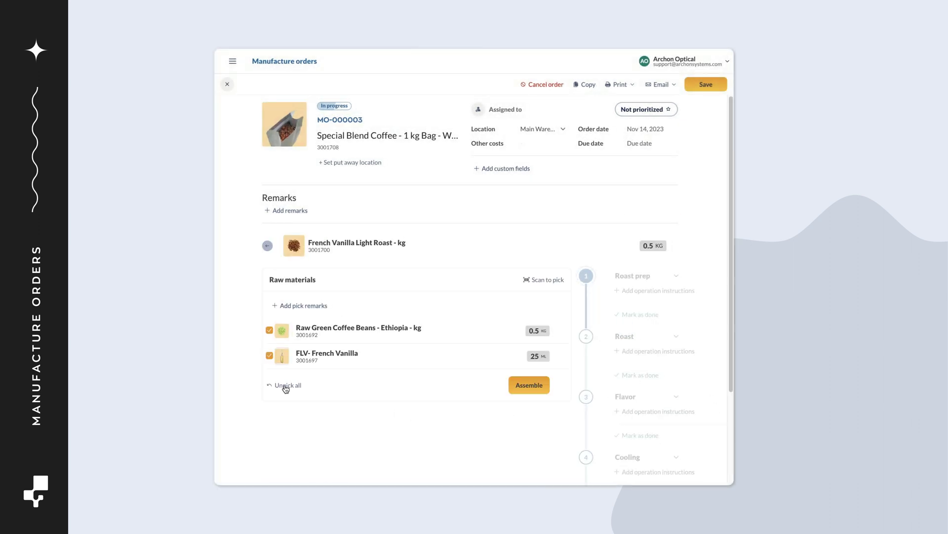
pyautogui.click(588, 384)
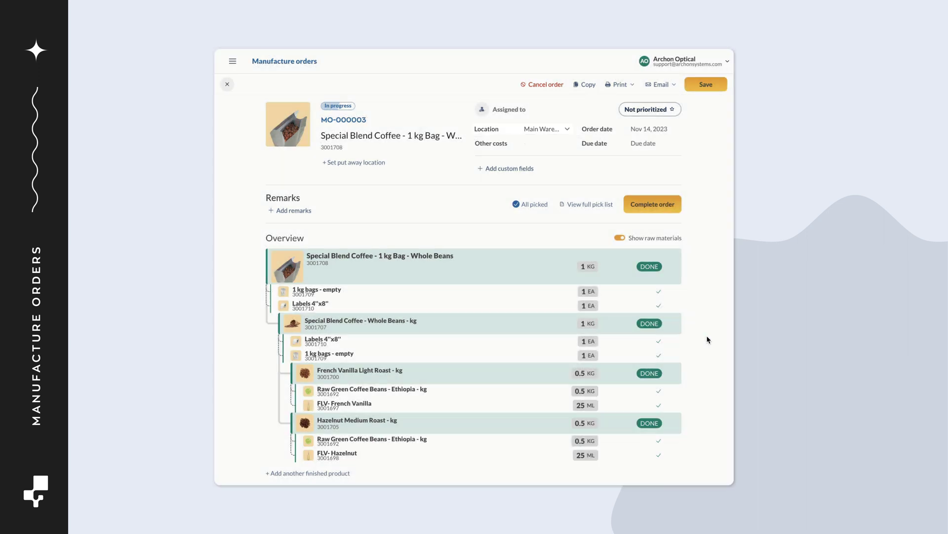
# - Put the order away to Main Warehouse sublocation A-1, discarding an extra Store 1 row
pyautogui.click(357, 163)
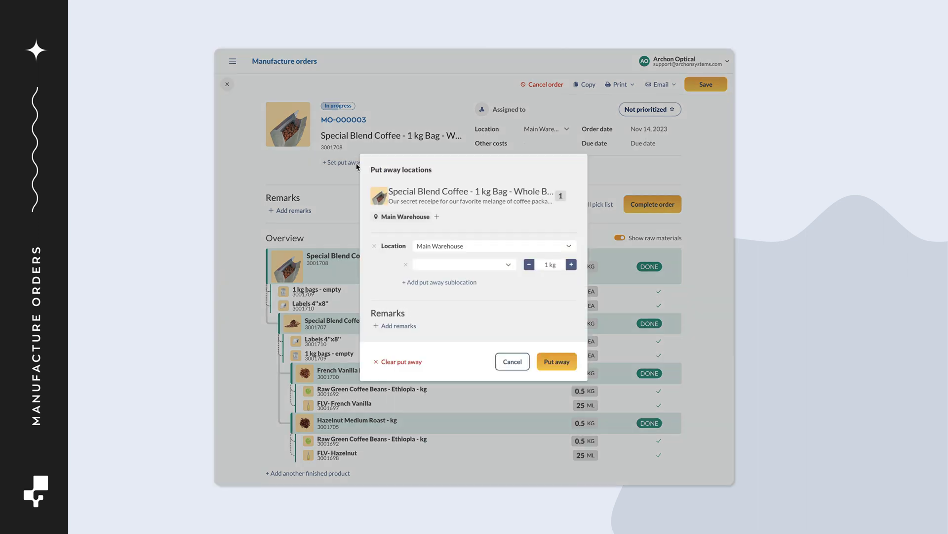
pyautogui.click(487, 245)
pyautogui.click(497, 280)
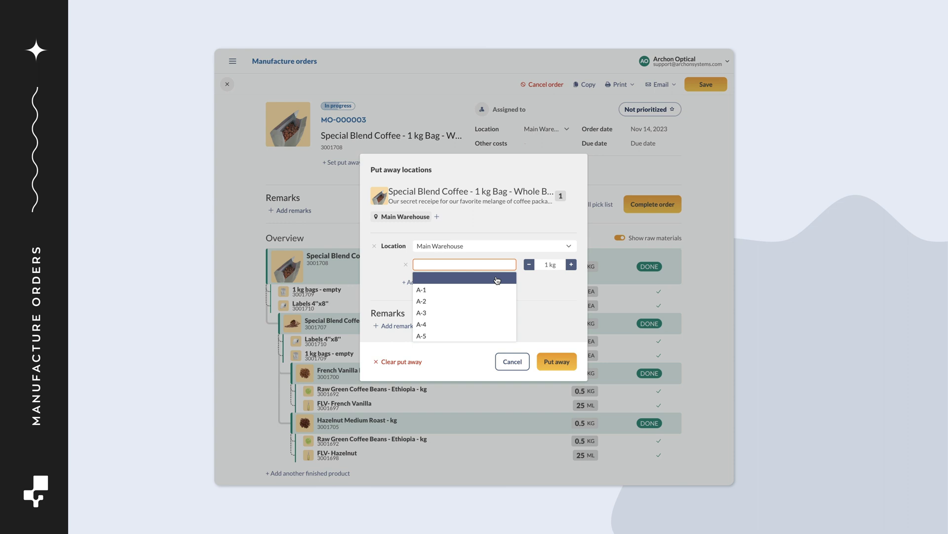
pyautogui.click(491, 290)
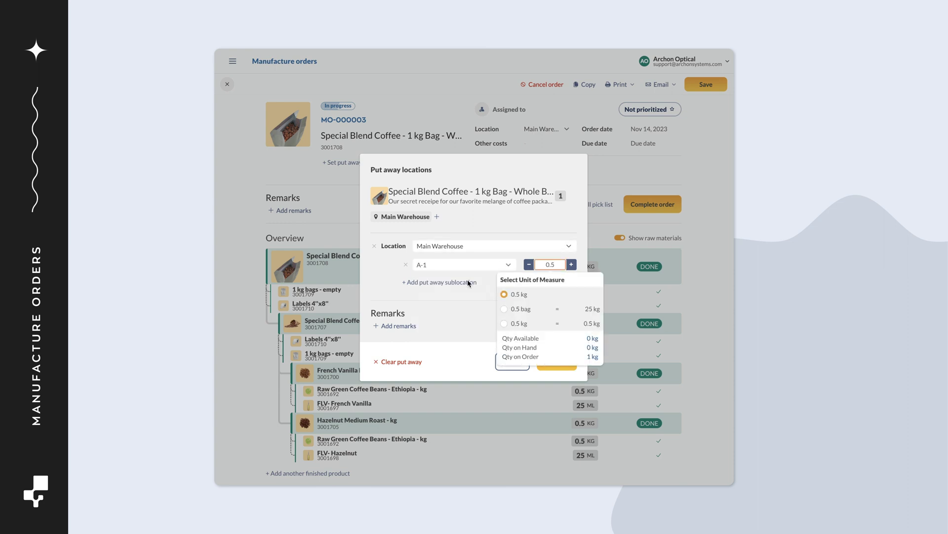
pyautogui.click(467, 229)
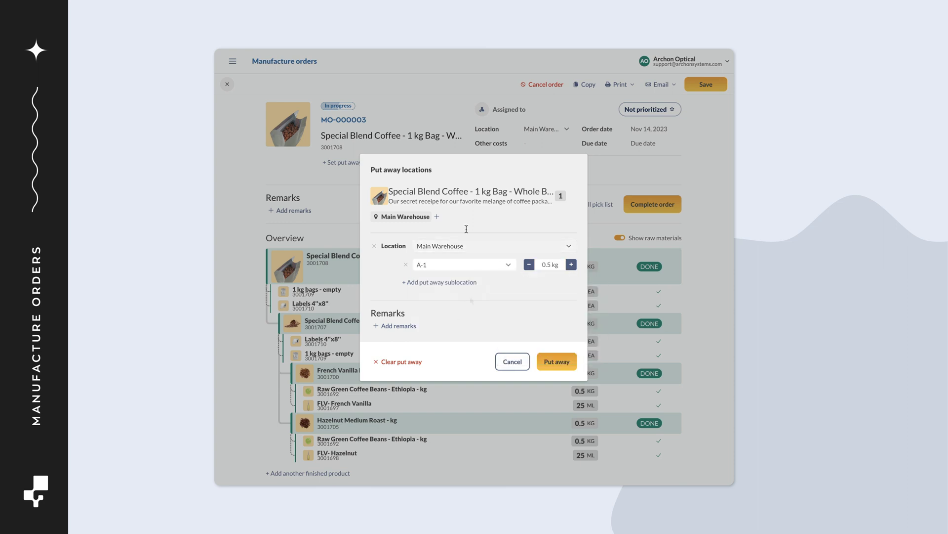
pyautogui.click(437, 216)
pyautogui.click(516, 275)
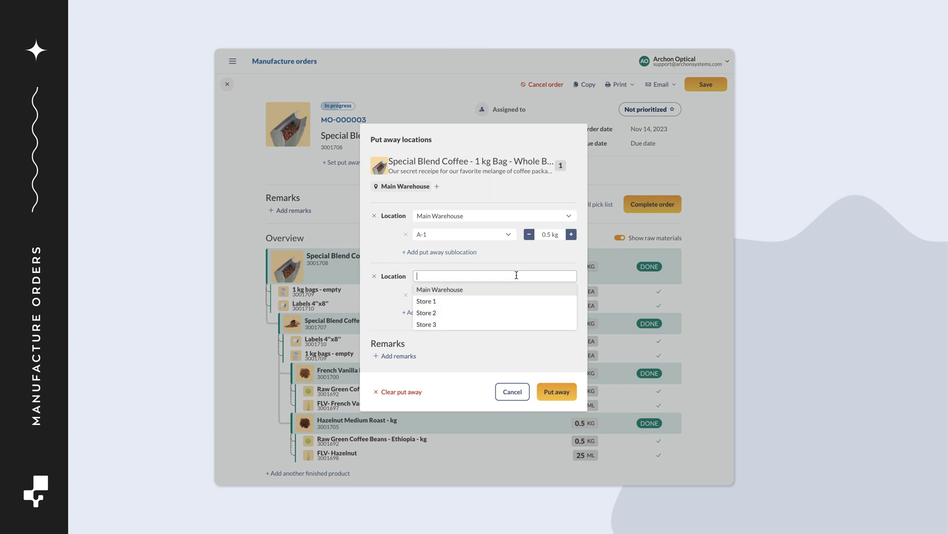
pyautogui.click(487, 299)
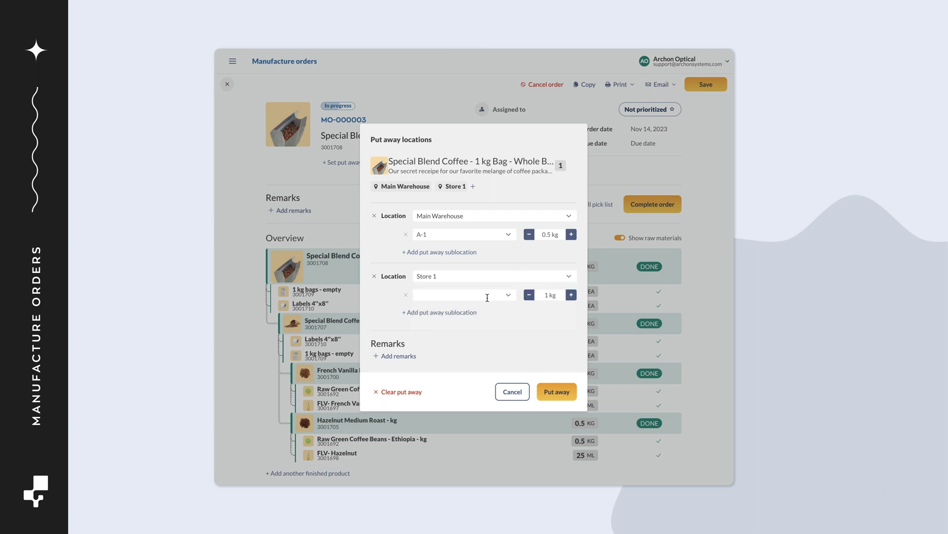
pyautogui.click(374, 276)
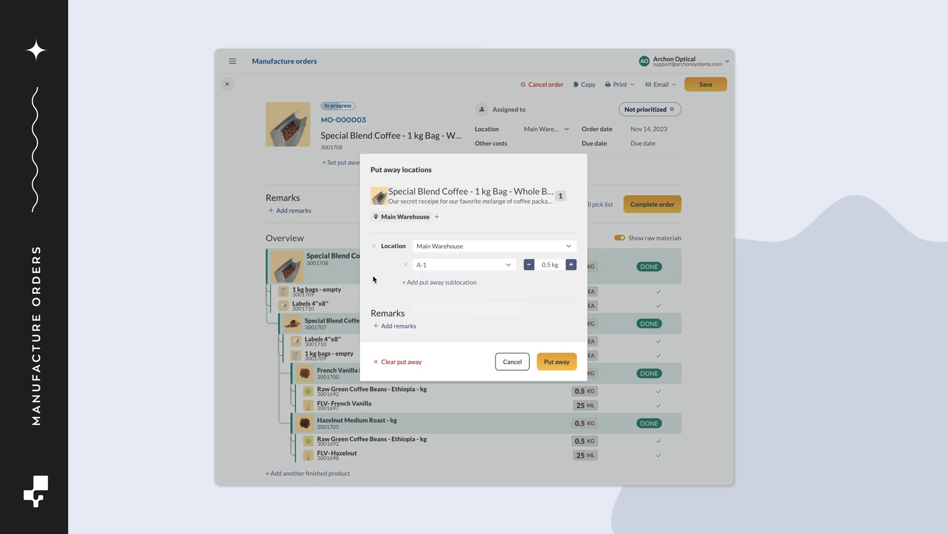
pyautogui.click(557, 362)
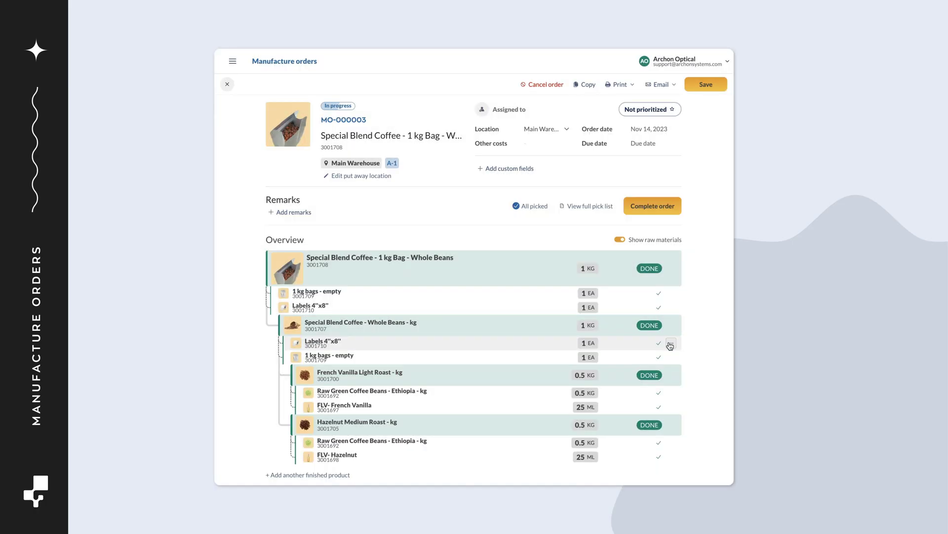
# - Remove the Labels 4"x8" and 1 kg bags - empty components under Whole Beans, confirming each removal
pyautogui.click(671, 340)
pyautogui.click(664, 379)
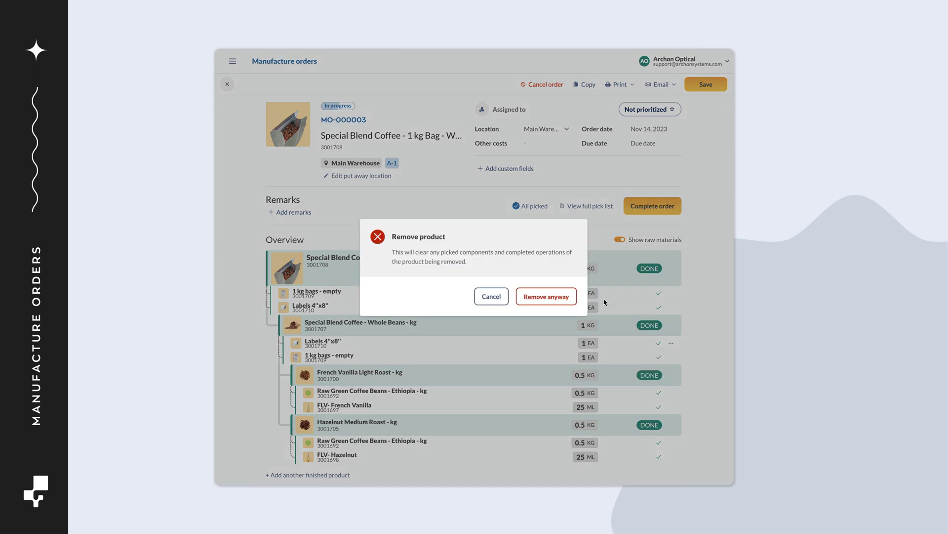
pyautogui.click(567, 299)
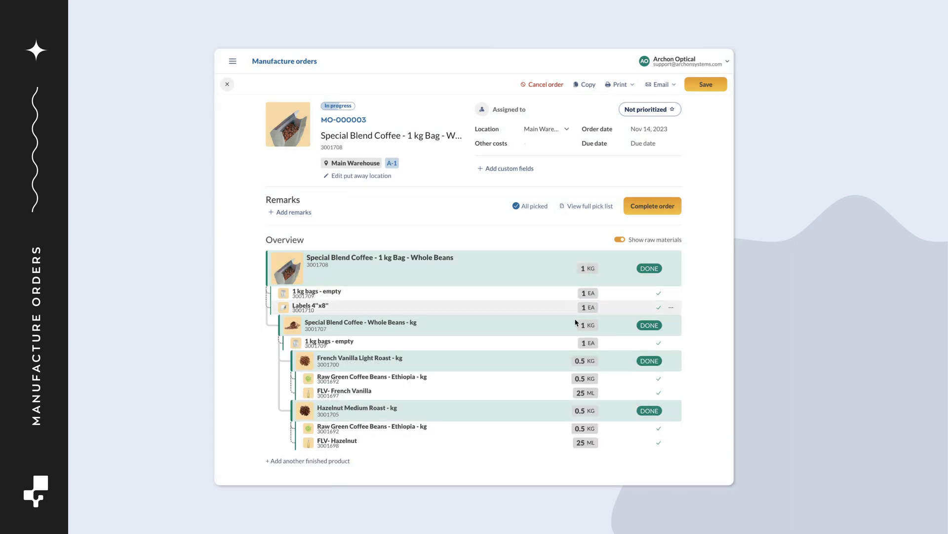
pyautogui.click(672, 342)
pyautogui.click(664, 379)
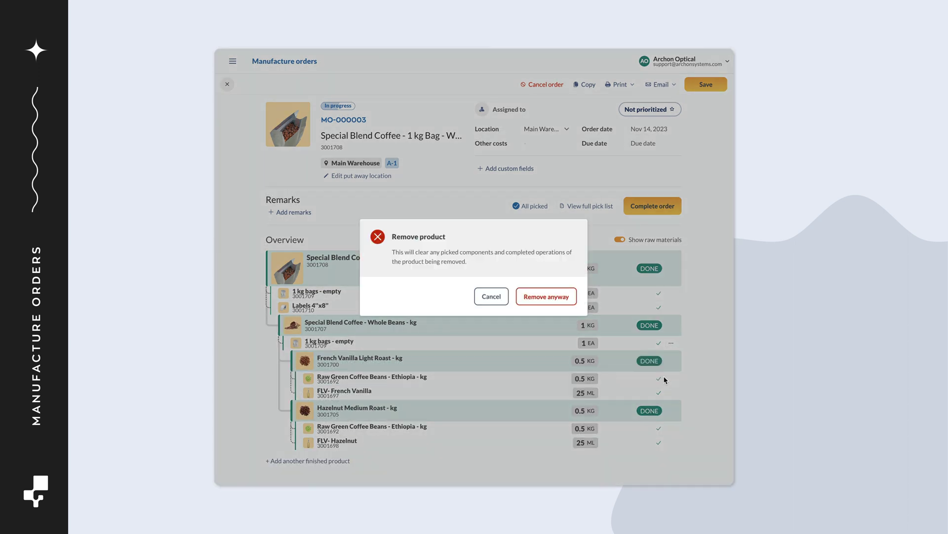
pyautogui.click(563, 297)
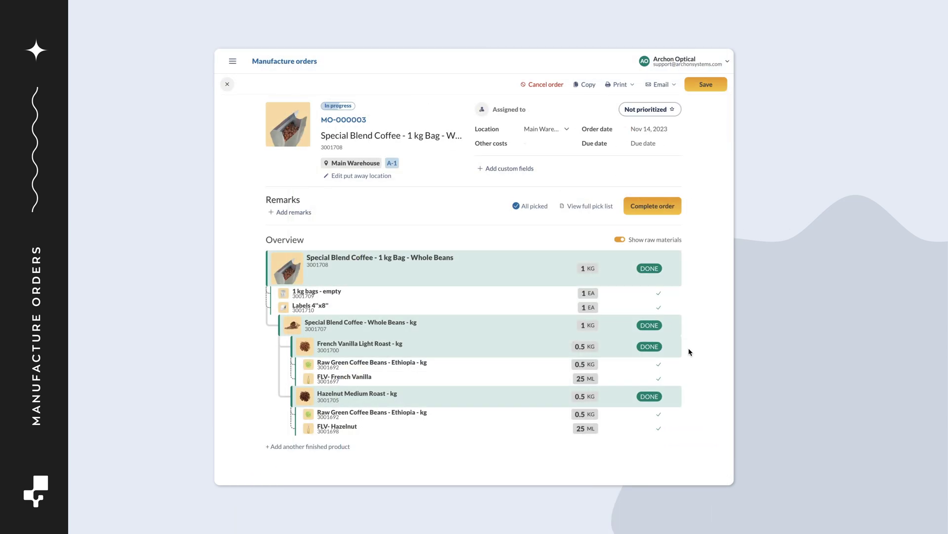
# - Complete MO-000003 so it shows Completed with finish date Nov 14, 2023
pyautogui.click(665, 210)
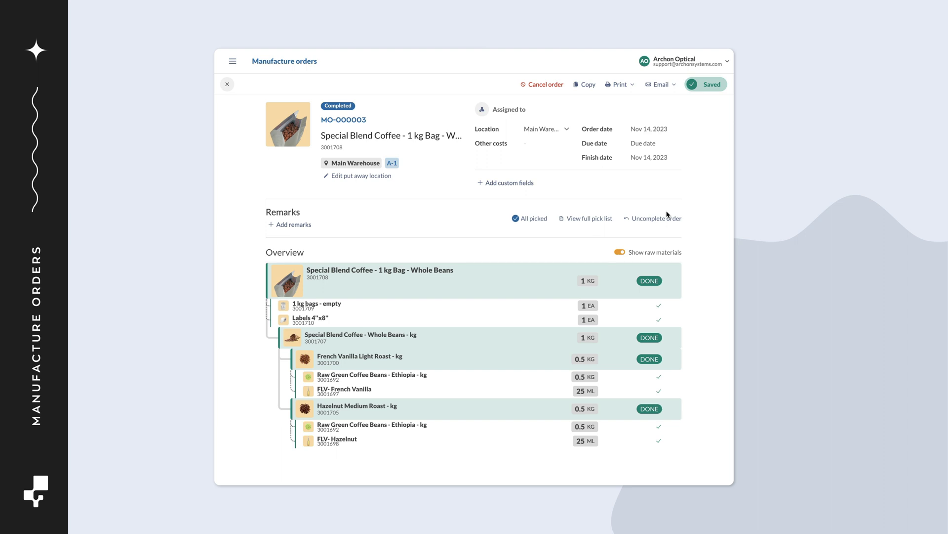